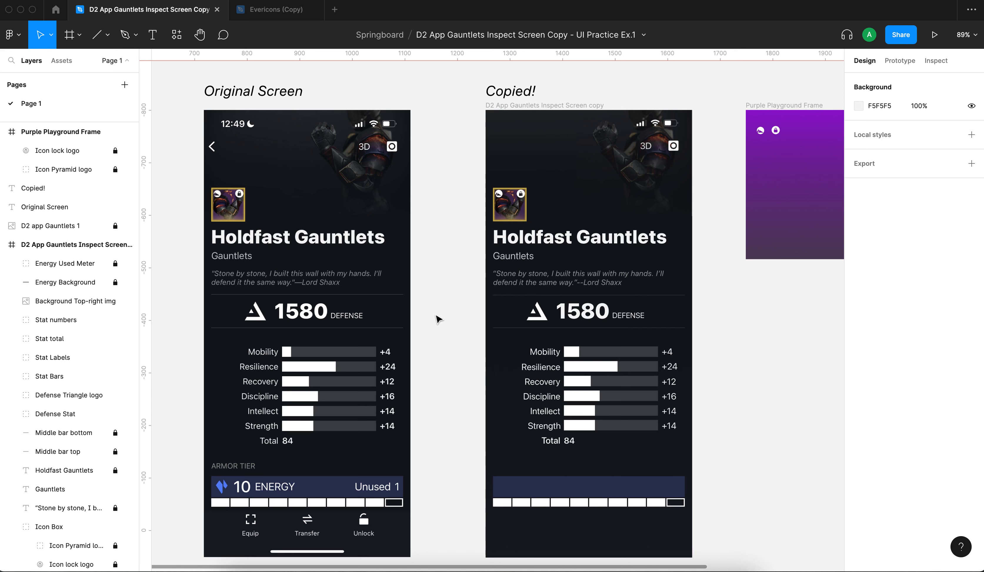
- Compare the original and copied gauntlet screens, and examine the copied screen's item icon with its pyramid and lock badges up close
scroll(609, 277, up, 5)
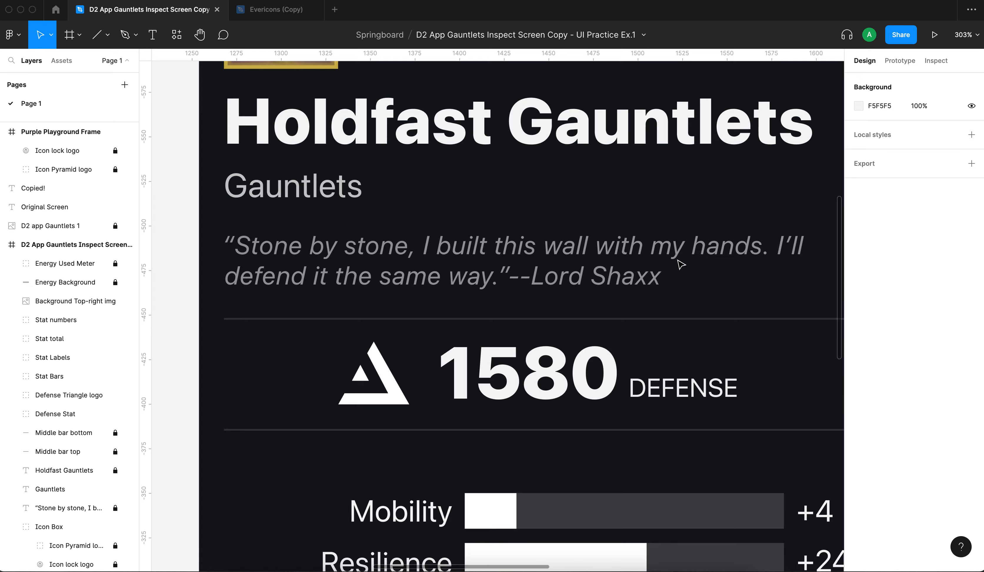
scroll(681, 265, down, 10)
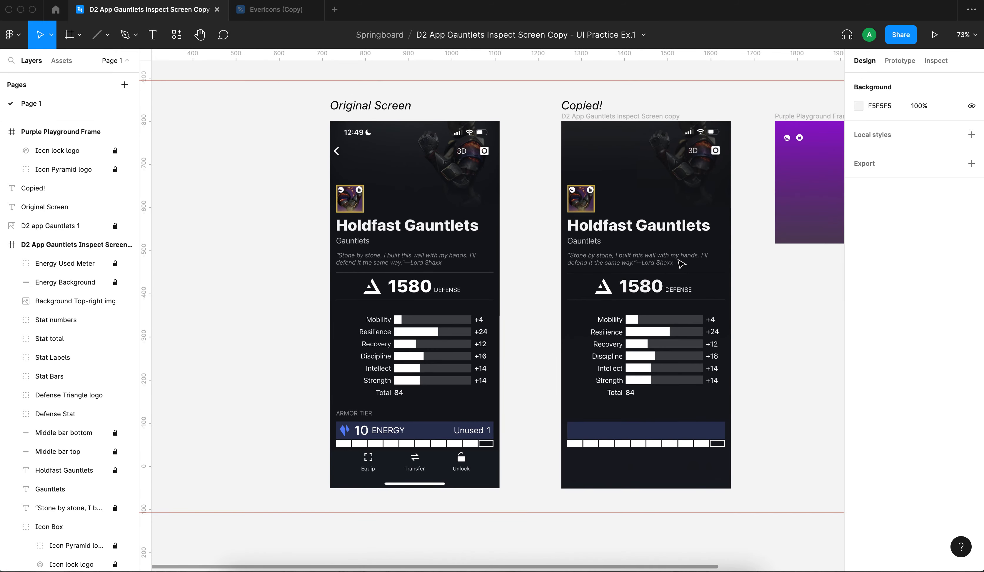
scroll(682, 264, up, 3)
scroll(682, 264, down, 2)
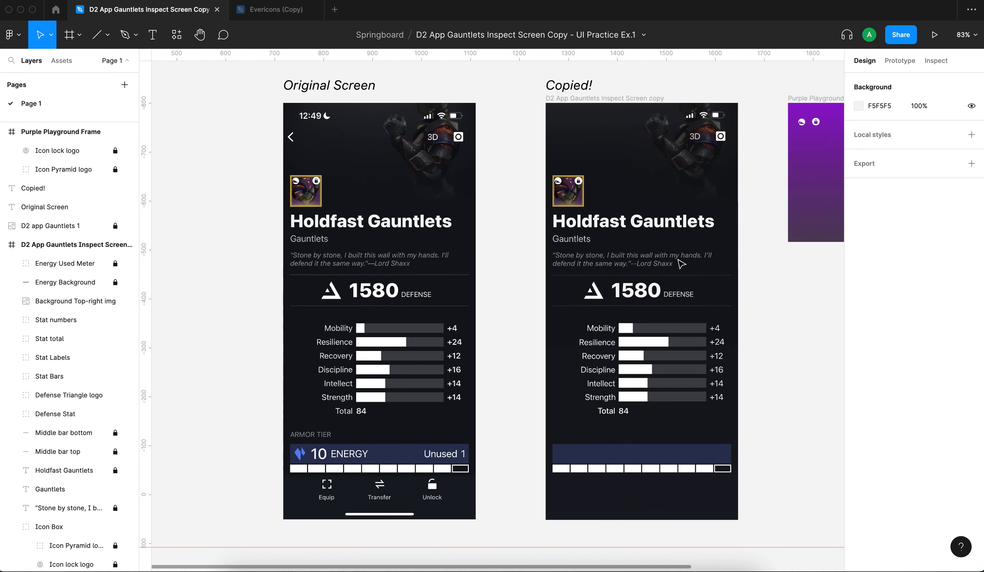
scroll(668, 260, right, 4)
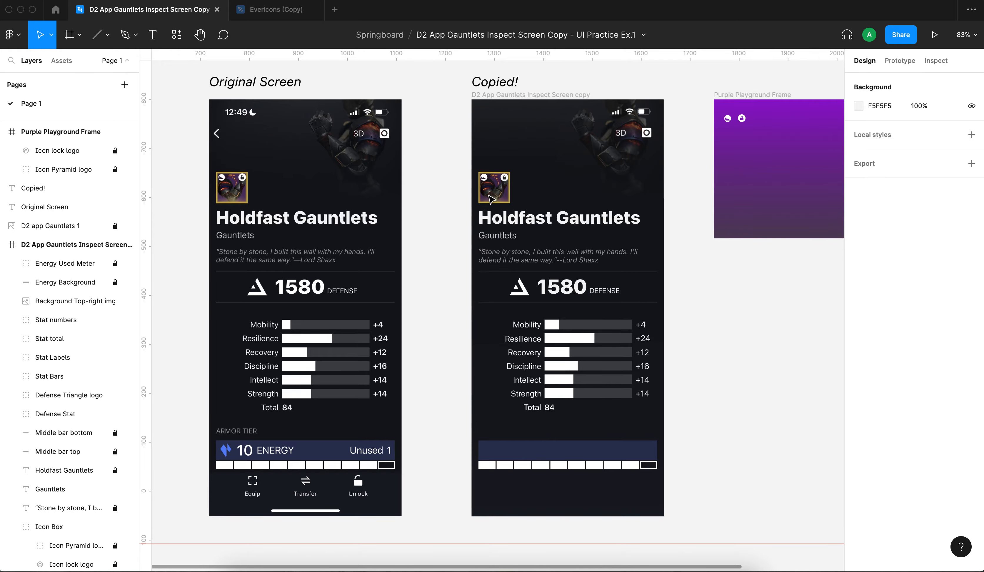
scroll(492, 199, up, 10)
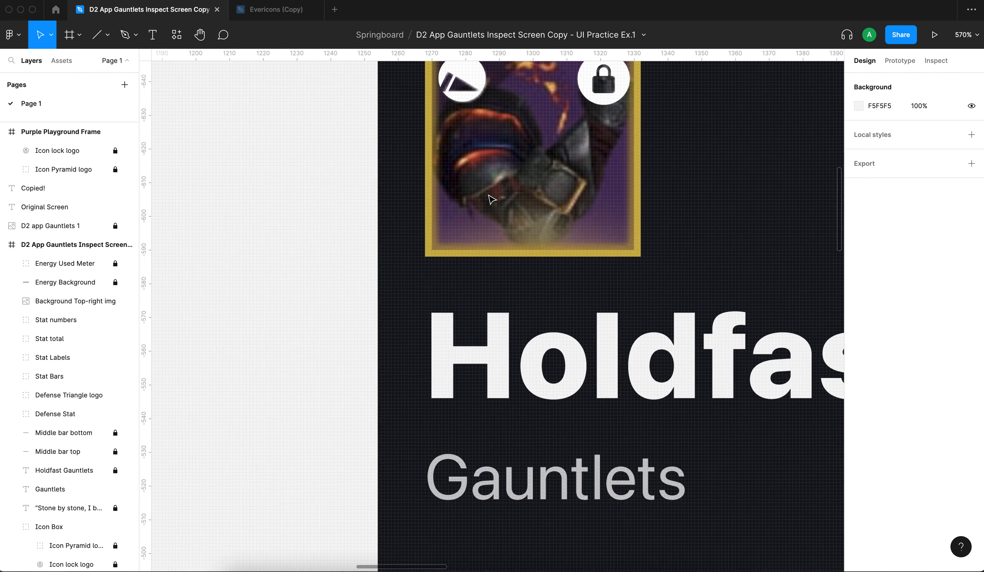
scroll(492, 199, up, 3)
scroll(489, 197, up, 5)
scroll(490, 197, right, 3)
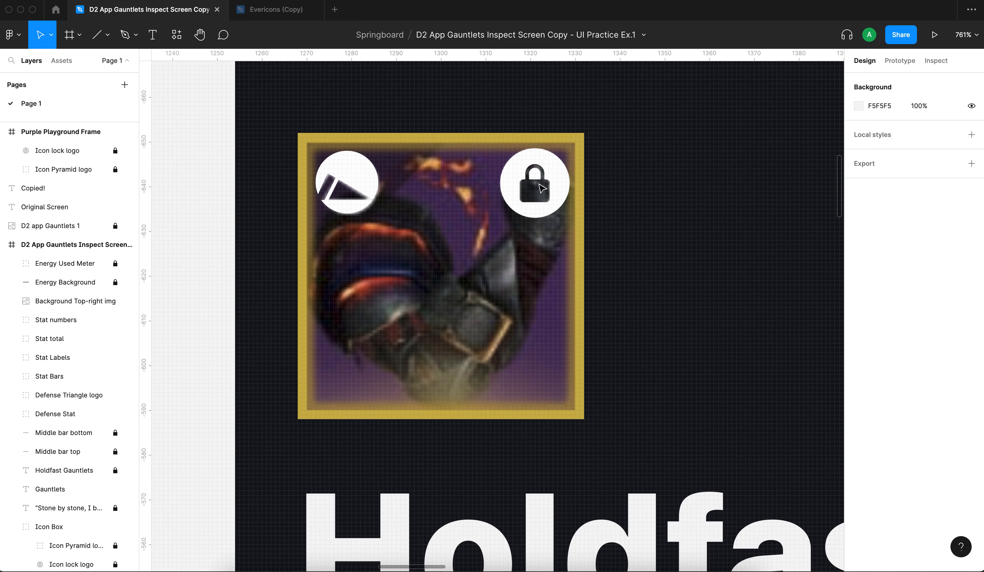
scroll(539, 195, down, 5)
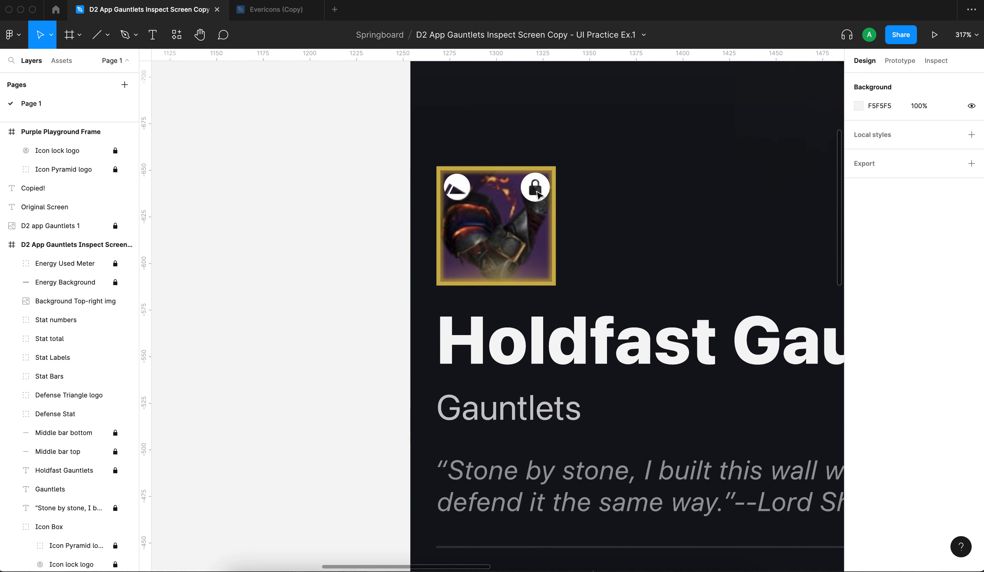
scroll(524, 222, right, 3)
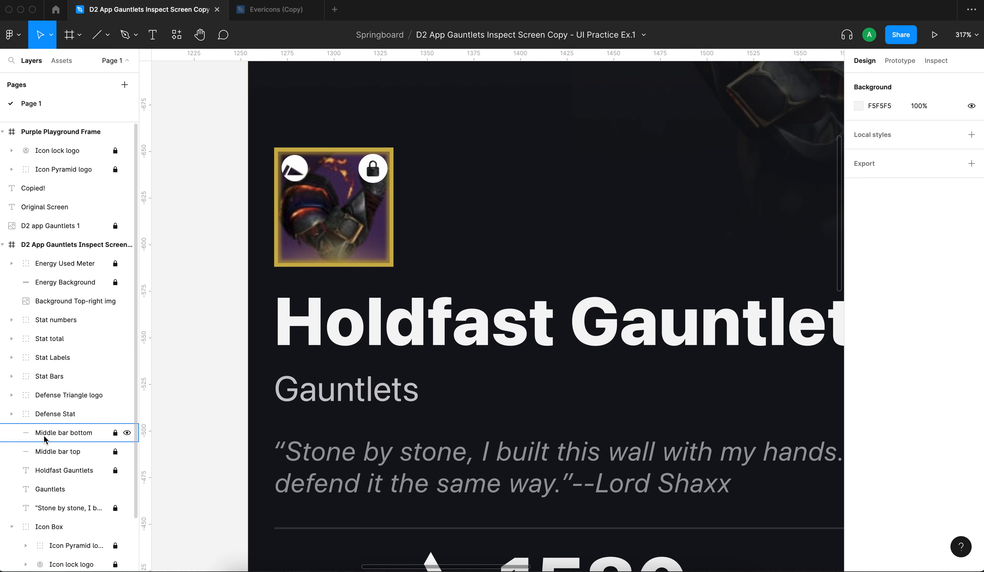
- Inspect the contents of the Icon Box group, including its pyramid logo and lock logo layers
scroll(55, 507, down, 2)
scroll(55, 507, down, 1)
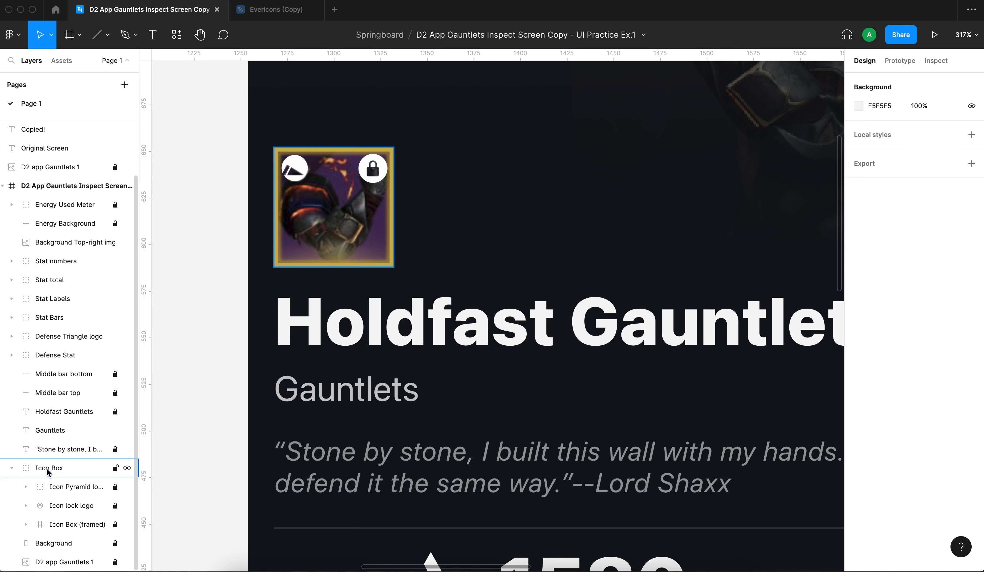
click(12, 469)
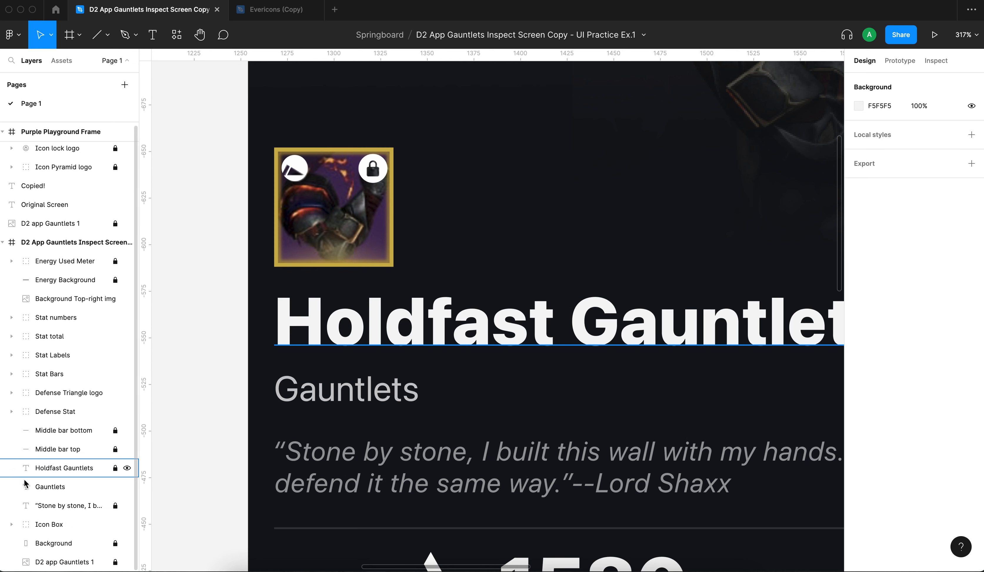
click(12, 524)
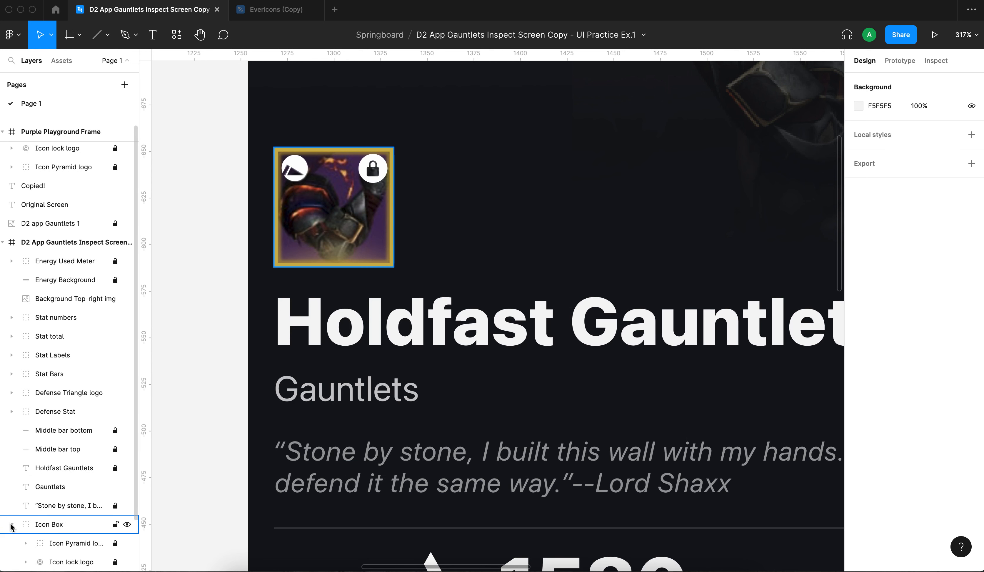
click(11, 524)
click(12, 525)
scroll(89, 507, down, 1)
scroll(88, 507, down, 2)
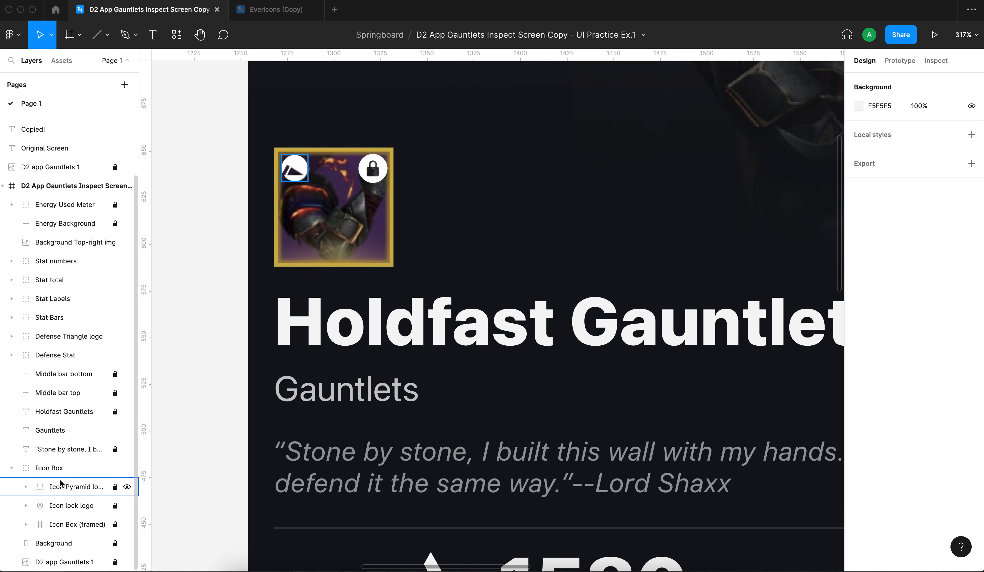
click(62, 489)
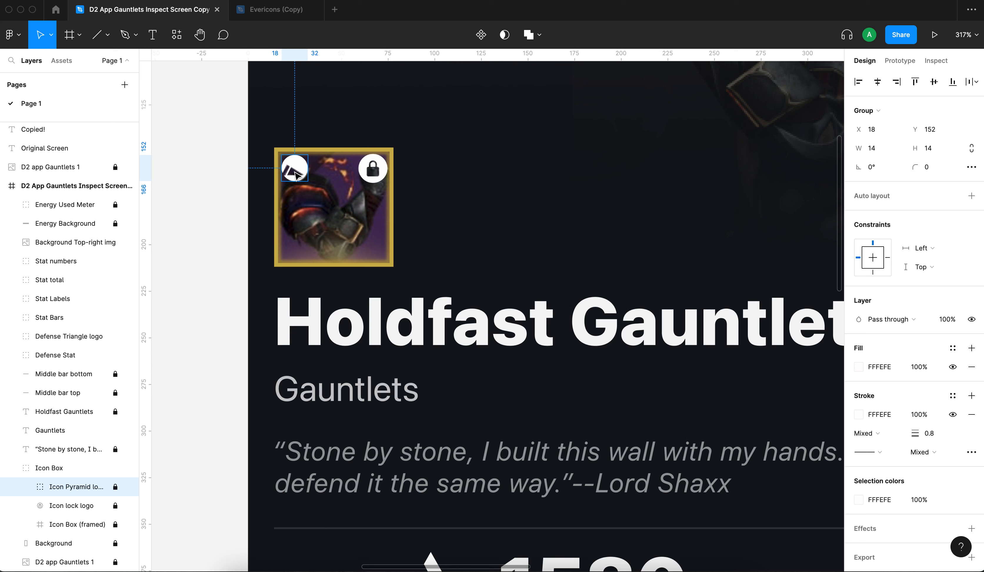
click(70, 507)
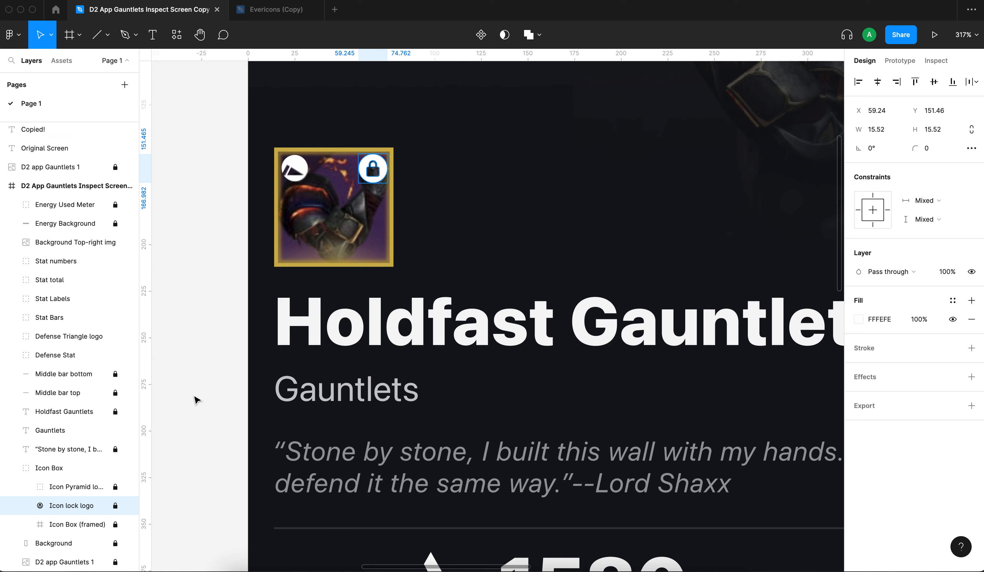
- Try duplicating the Icon Box pyramid logo and moving the unlocked copy to about X 129, Y 151, and undo it
click(80, 487)
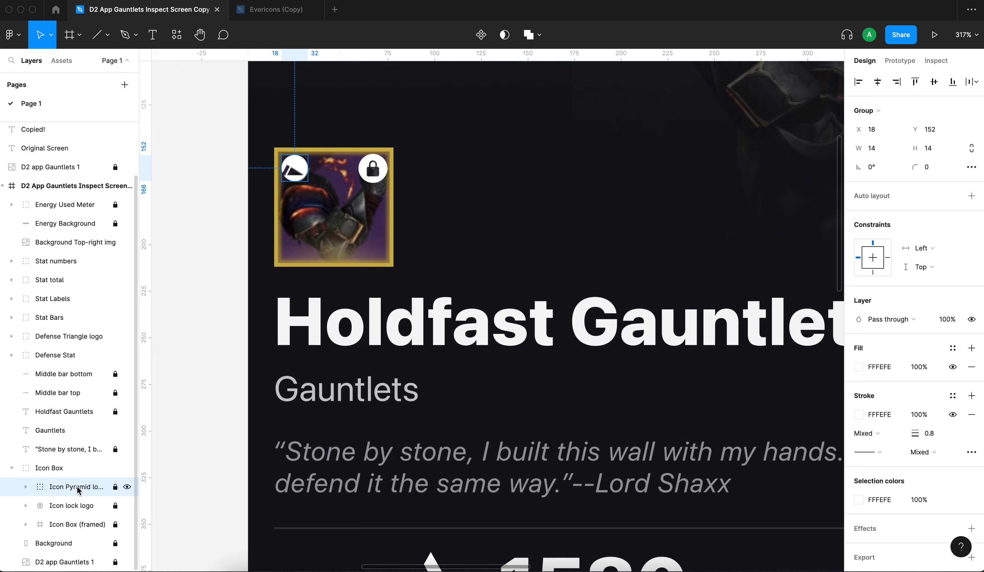
click(63, 487)
key(super+d)
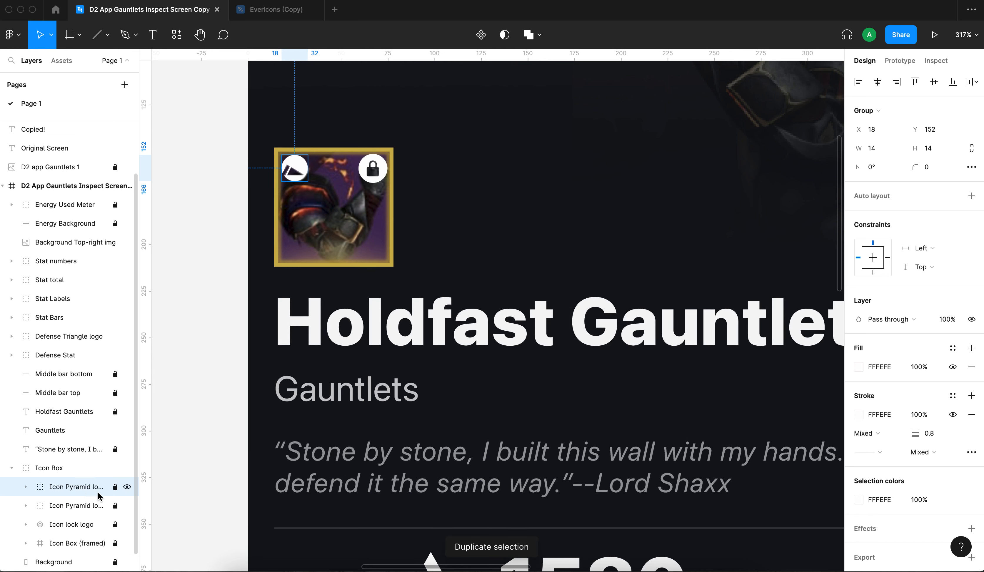
click(115, 488)
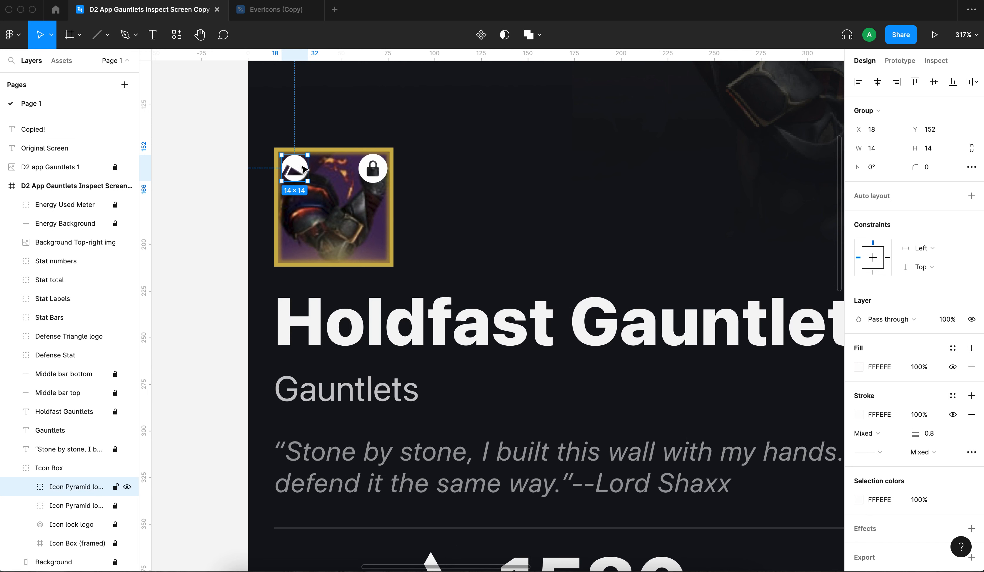
drag(304, 169, 510, 165)
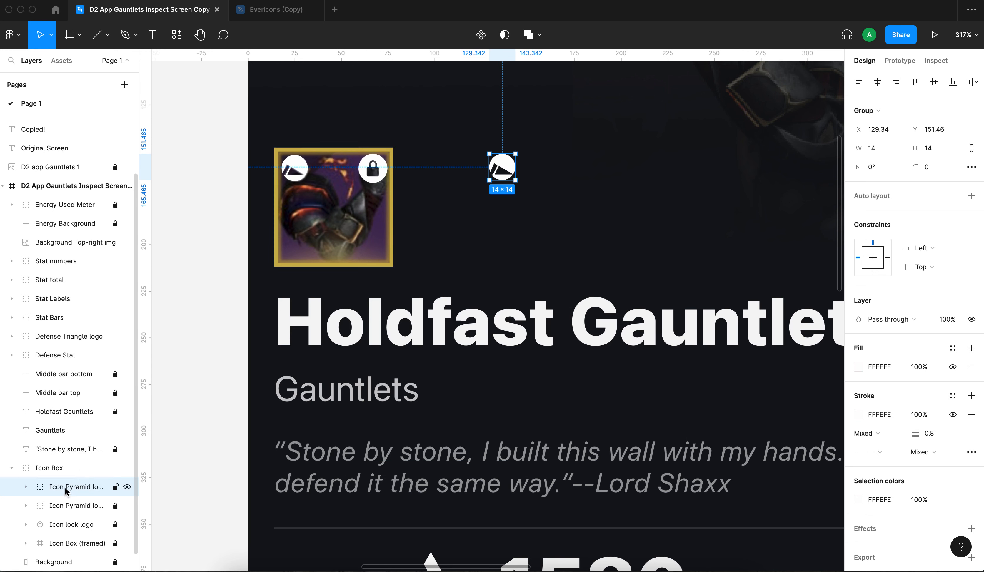
key(ctrl+z)
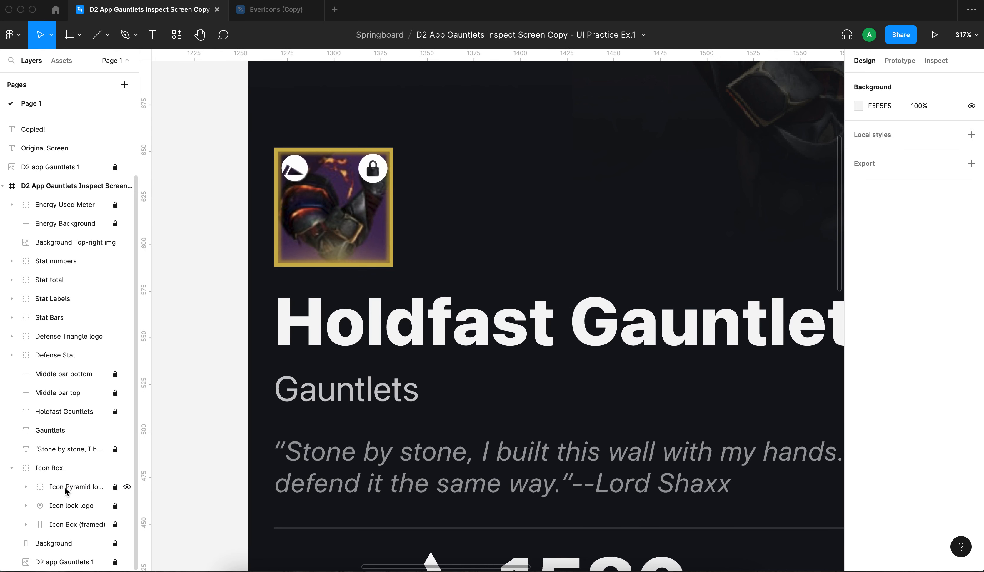
- Place a duplicate of the locked Icon Box pyramid logo on the dark area beside the item icon, at about X 124, Y 153
click(65, 487)
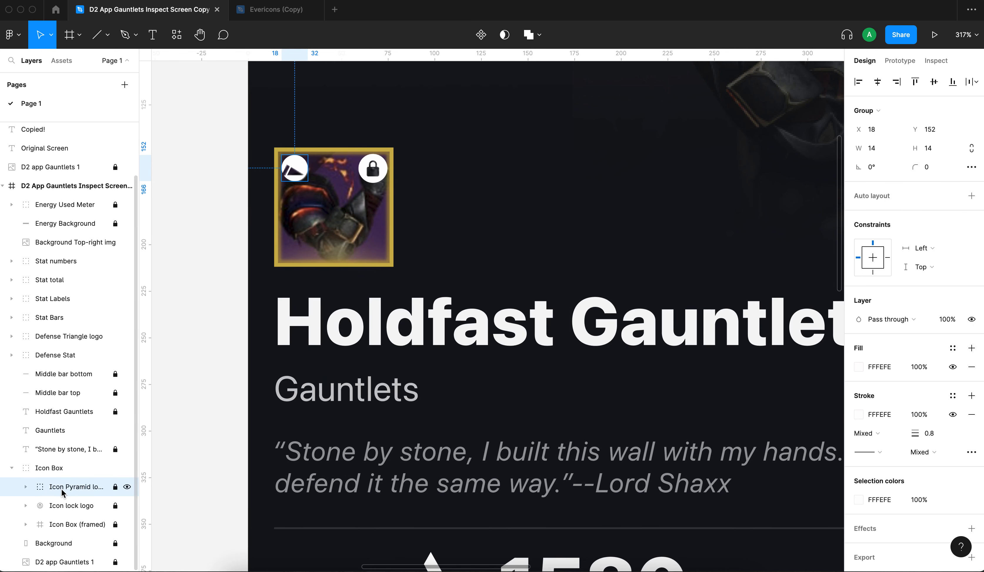
click(303, 170)
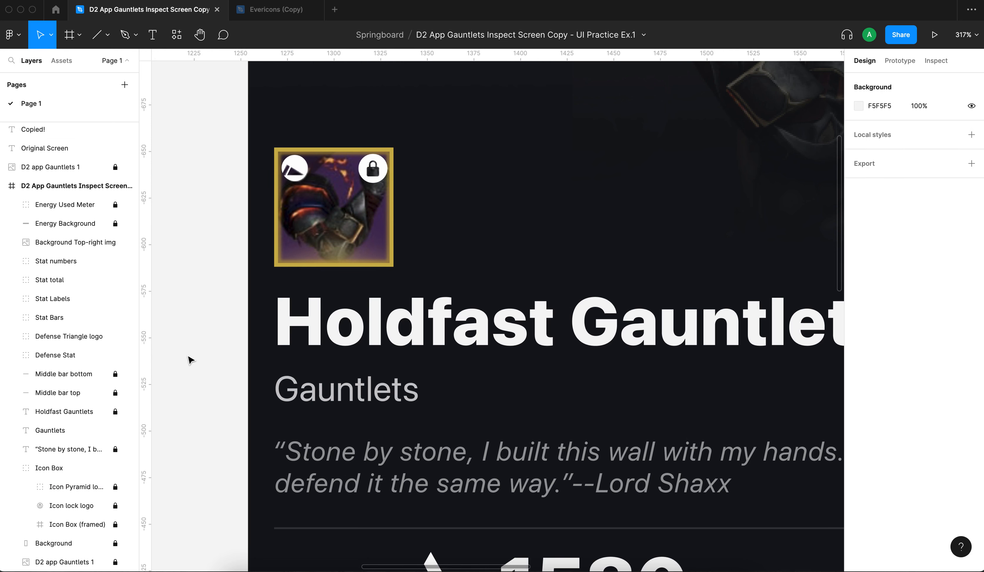
click(69, 487)
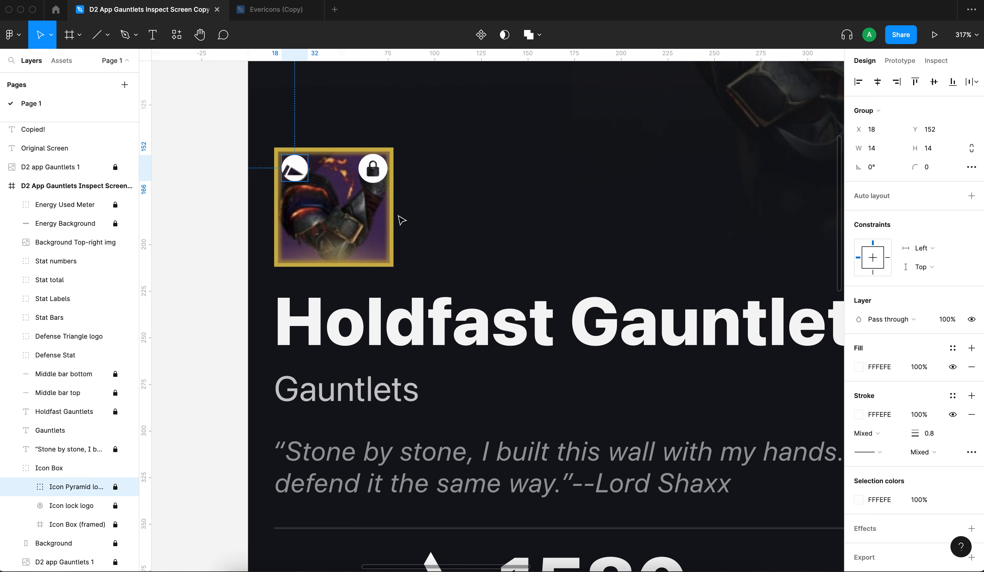
click(300, 165)
drag(304, 168, 502, 172)
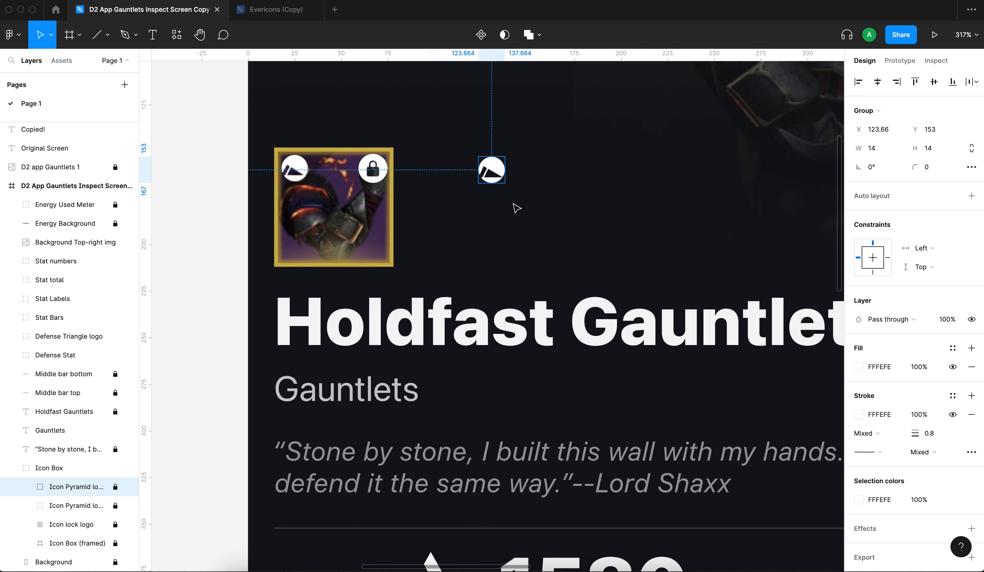